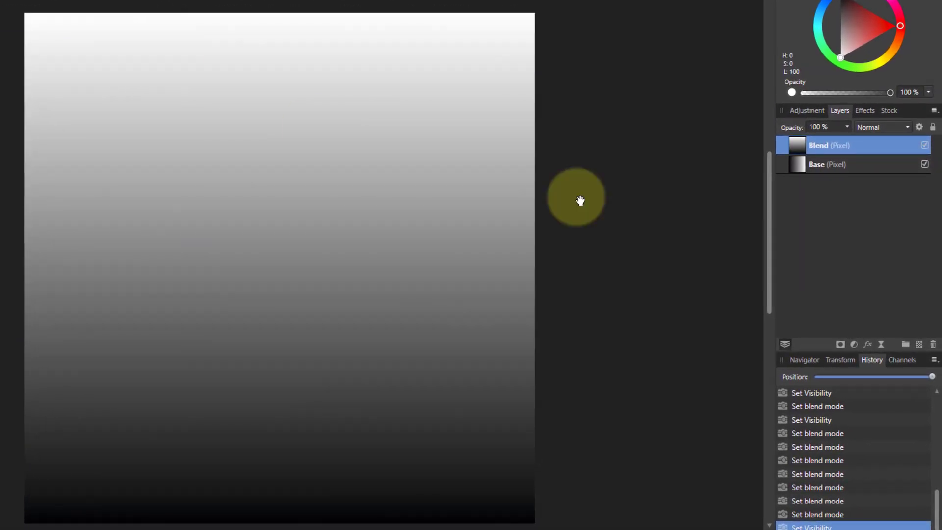
# - Compare the Base gradient alone, then put the Blend layer in Add mode for a diagonal white-toward-upper-right result
pyautogui.click(924, 145)
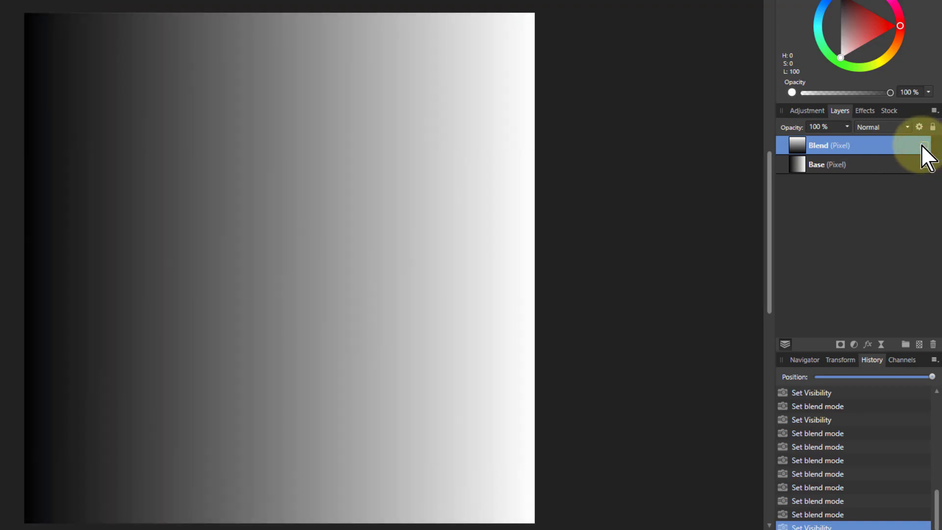
pyautogui.click(924, 145)
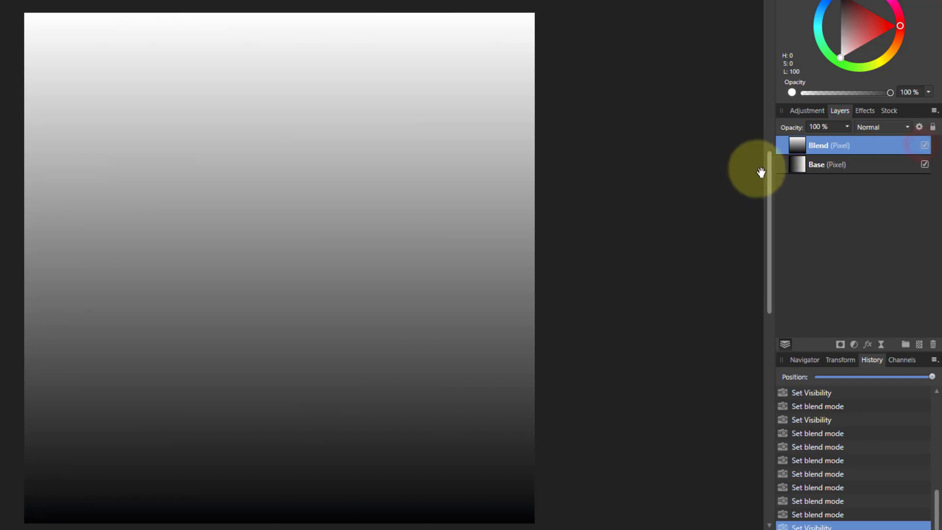
pyautogui.click(888, 129)
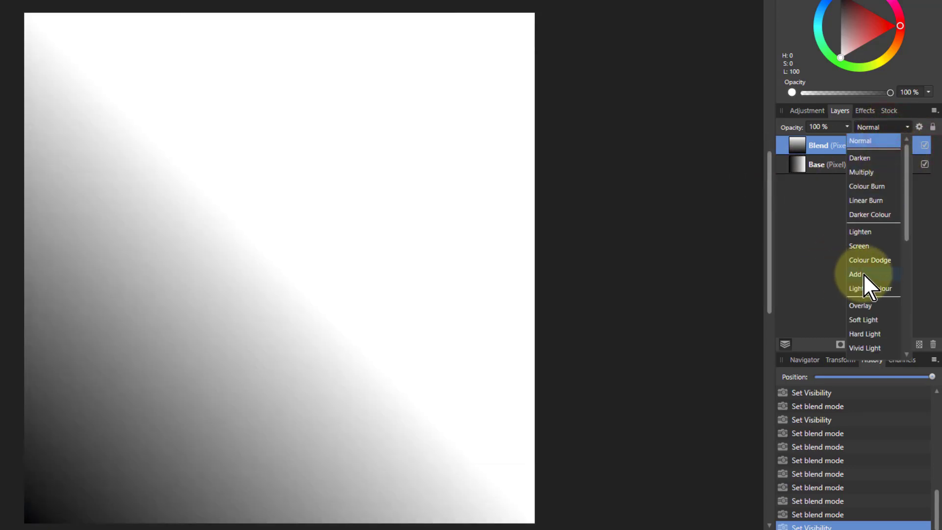
pyautogui.click(863, 274)
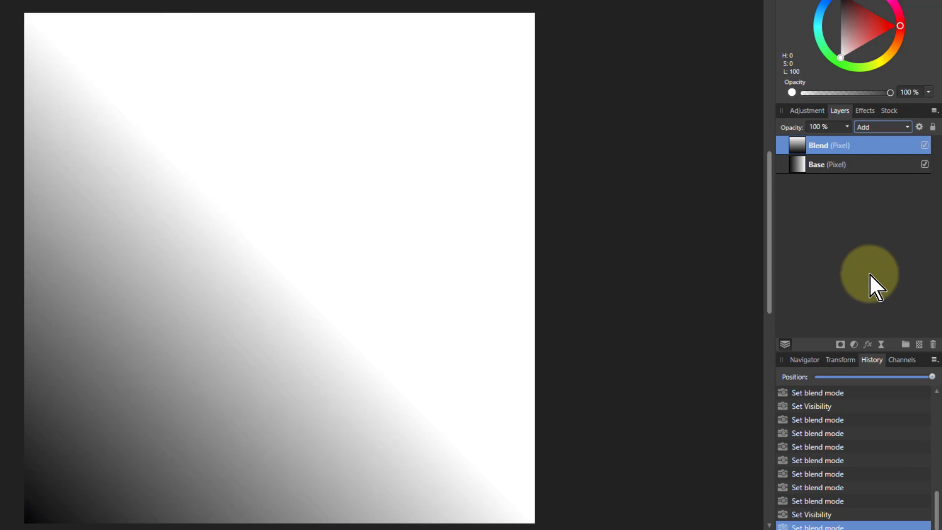
pyautogui.click(908, 127)
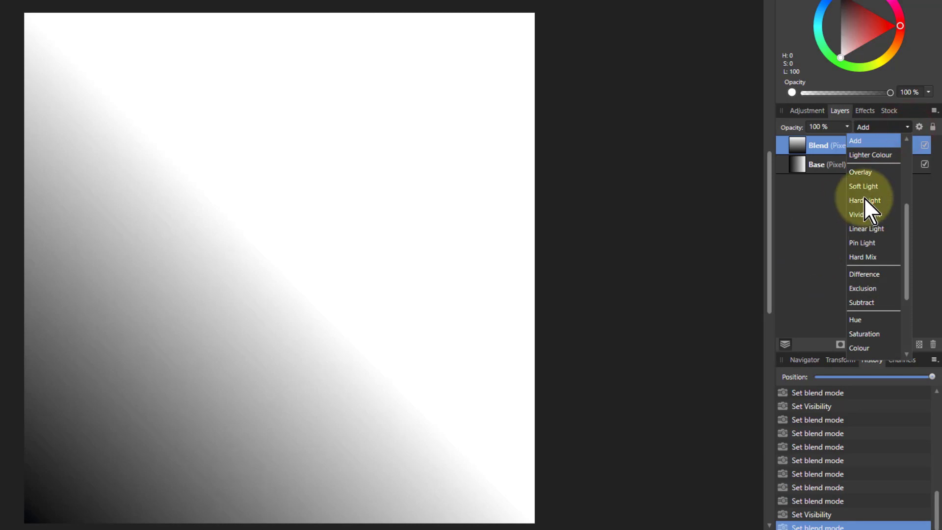
pyautogui.scroll(5, 864, 197)
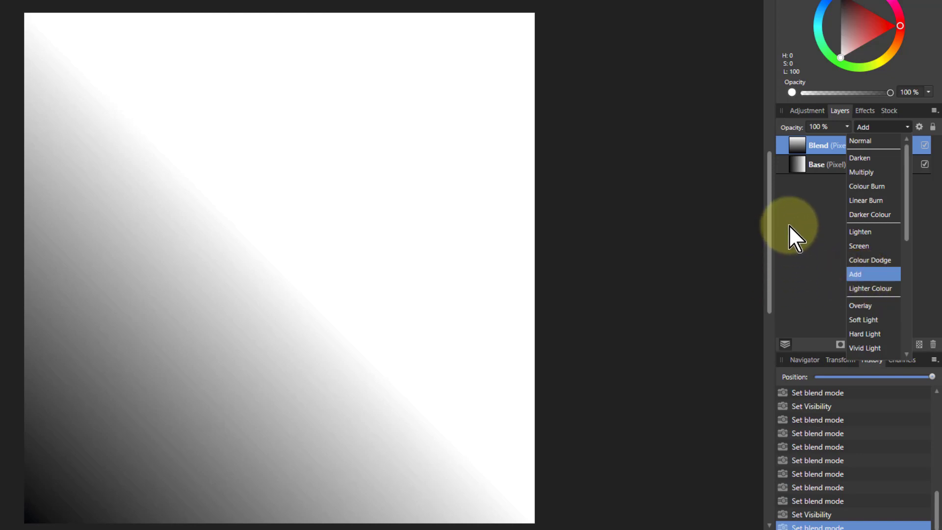
# - Duplicate the moss photo's Background layer with Ctrl+J and set the copy to Add mode
pyautogui.click(795, 196)
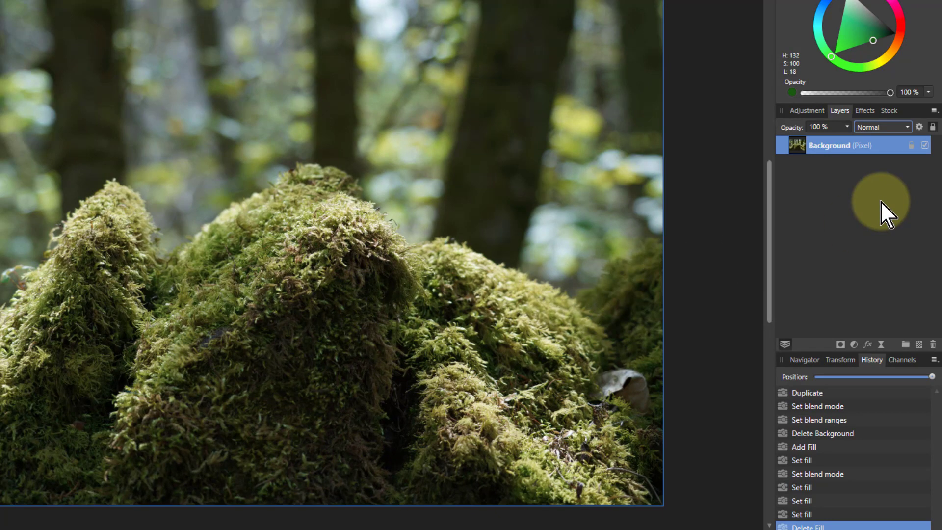
pyautogui.hotkey('ctrl', 'j')
pyautogui.click(838, 111)
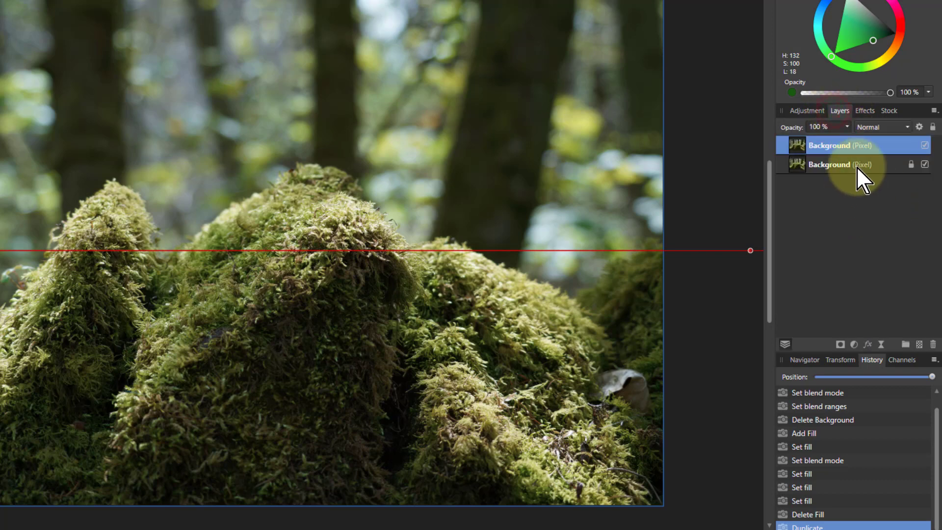
pyautogui.click(874, 127)
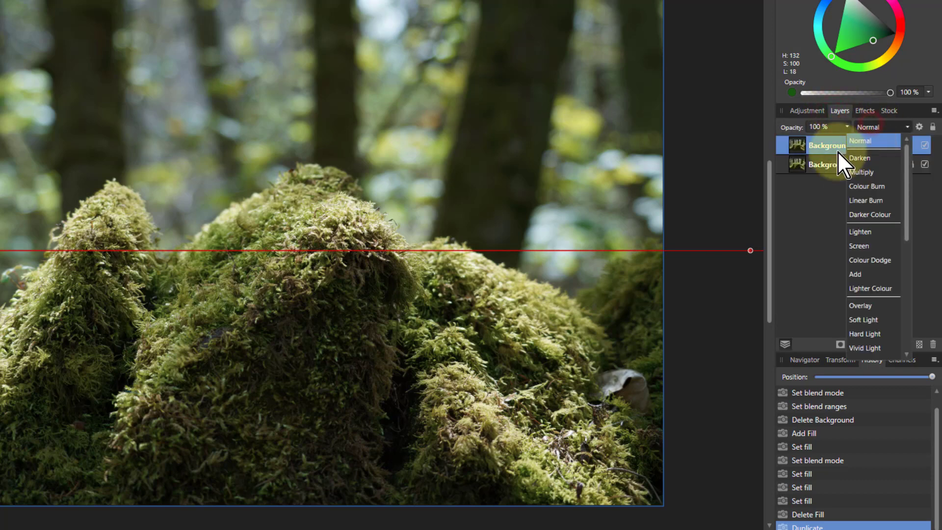
pyautogui.click(856, 275)
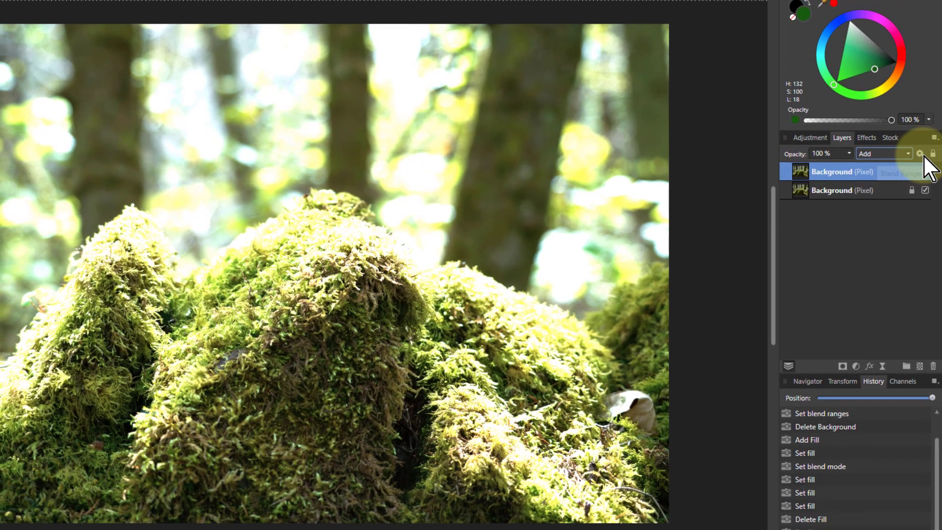
pyautogui.click(921, 154)
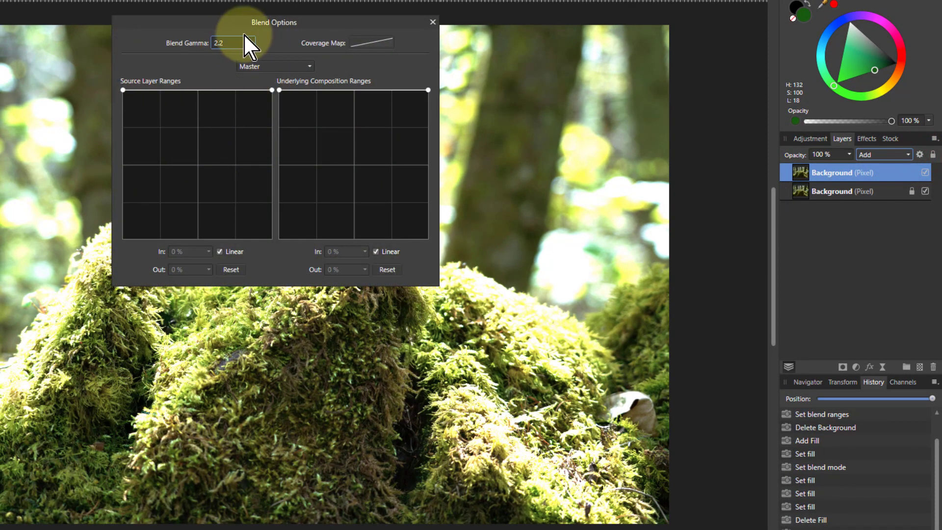
pyautogui.moveTo(246, 22); pyautogui.dragTo(686, 17)
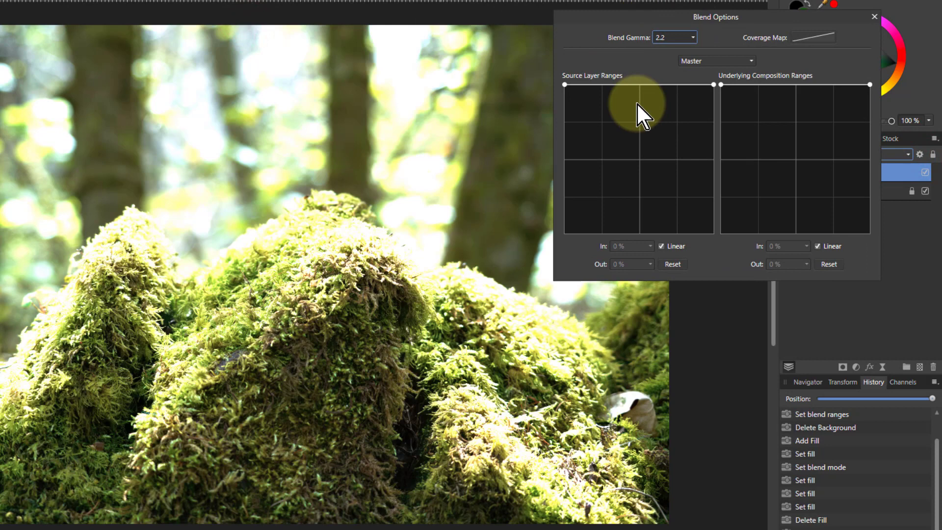
pyautogui.click(716, 85)
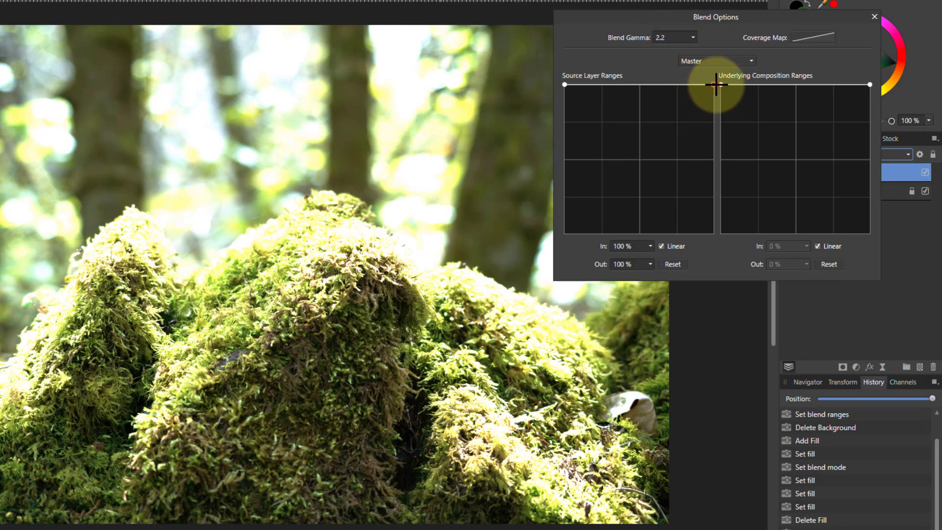
pyautogui.moveTo(717, 147); pyautogui.dragTo(659, 264)
pyautogui.click(665, 248)
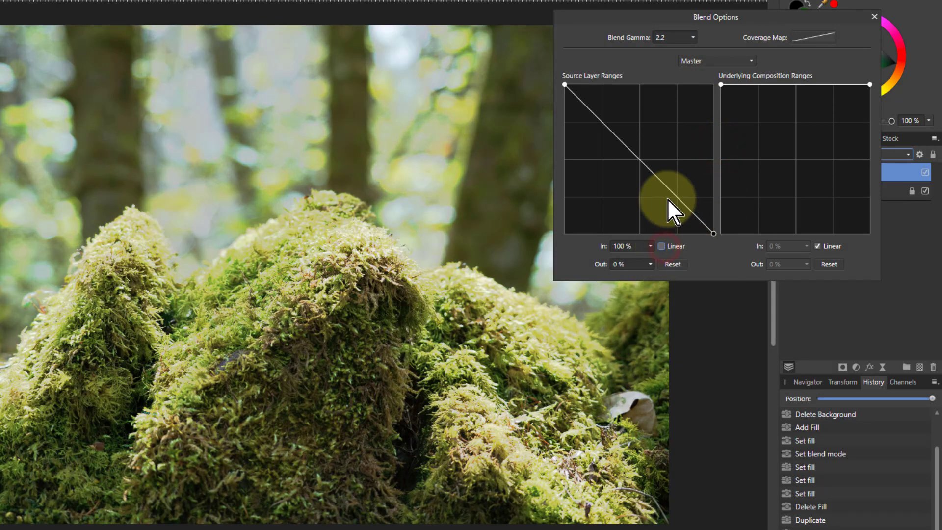
pyautogui.click(637, 157)
pyautogui.moveTo(636, 158)
pyautogui.mouseDown()
pyautogui.moveTo(612, 195)
pyautogui.moveTo(638, 148)
pyautogui.moveTo(623, 164)
pyautogui.mouseUp()
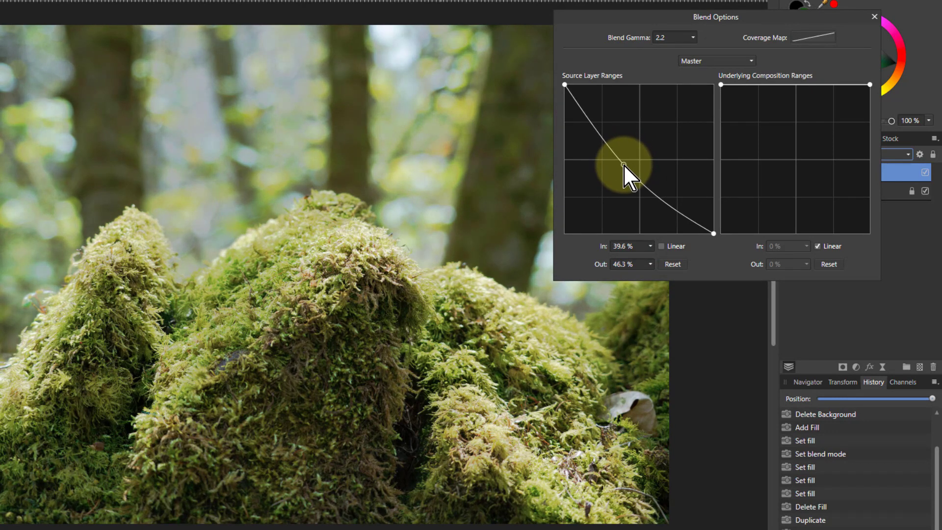
pyautogui.moveTo(624, 164); pyautogui.dragTo(624, 162)
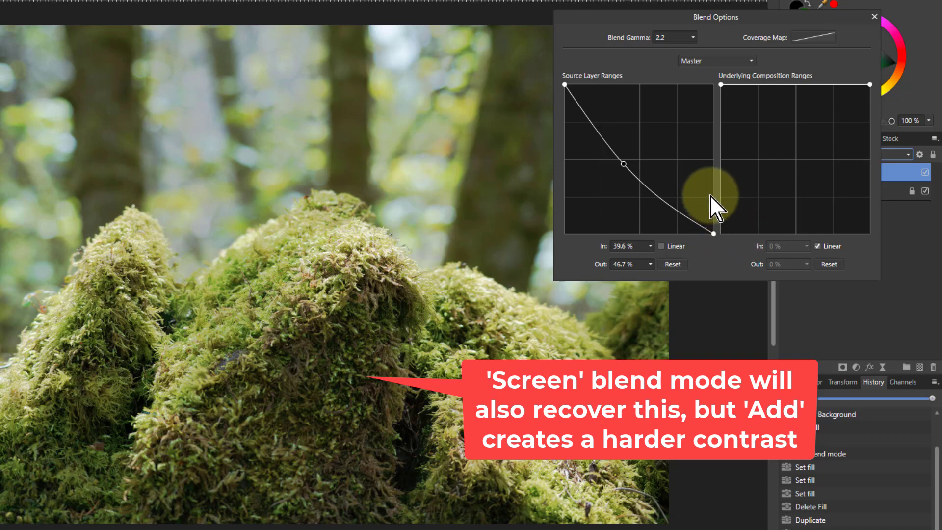
pyautogui.click(671, 265)
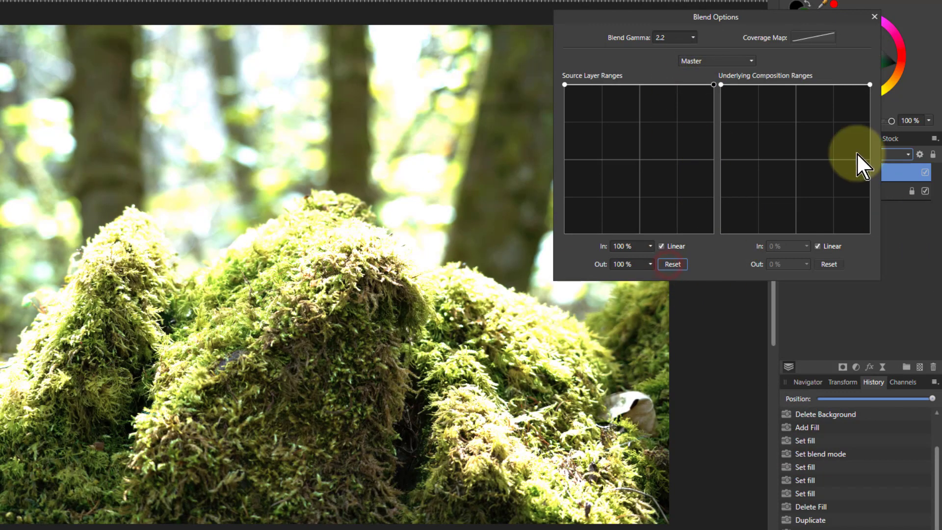
pyautogui.click(874, 18)
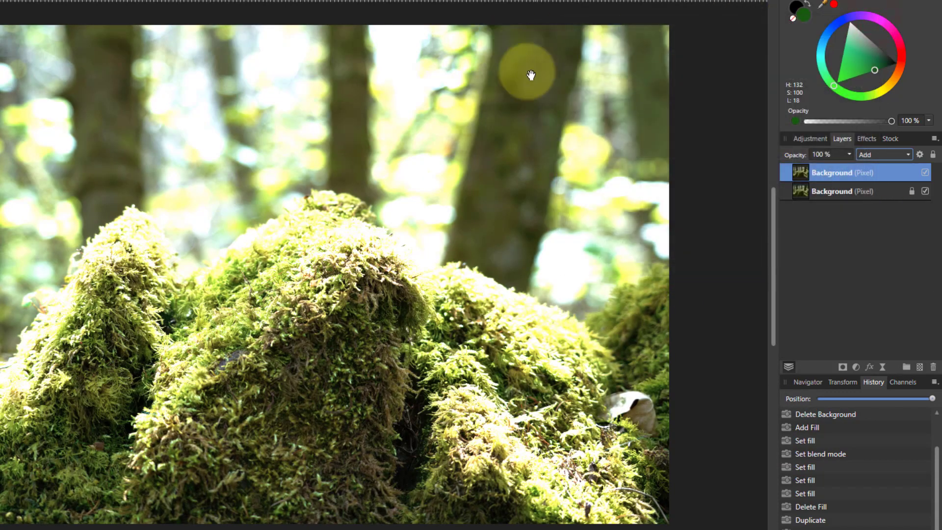
# - Delete the Add-mode copy and add a new Fill layer set to Add mode
pyautogui.press('Delete')
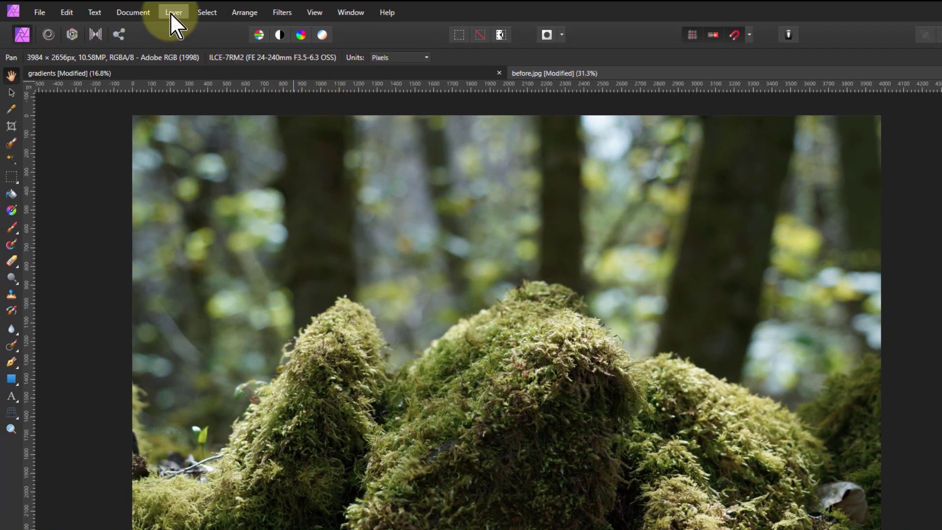
pyautogui.click(173, 13)
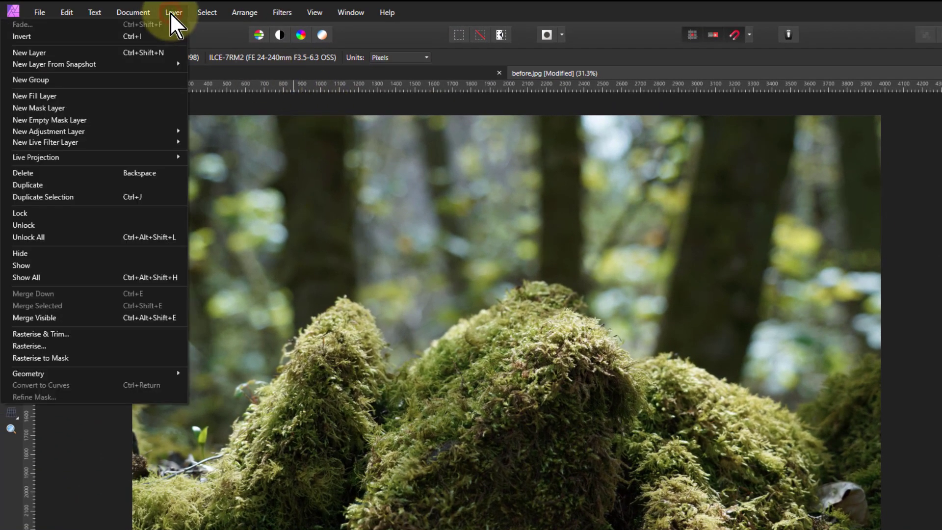
pyautogui.click(140, 95)
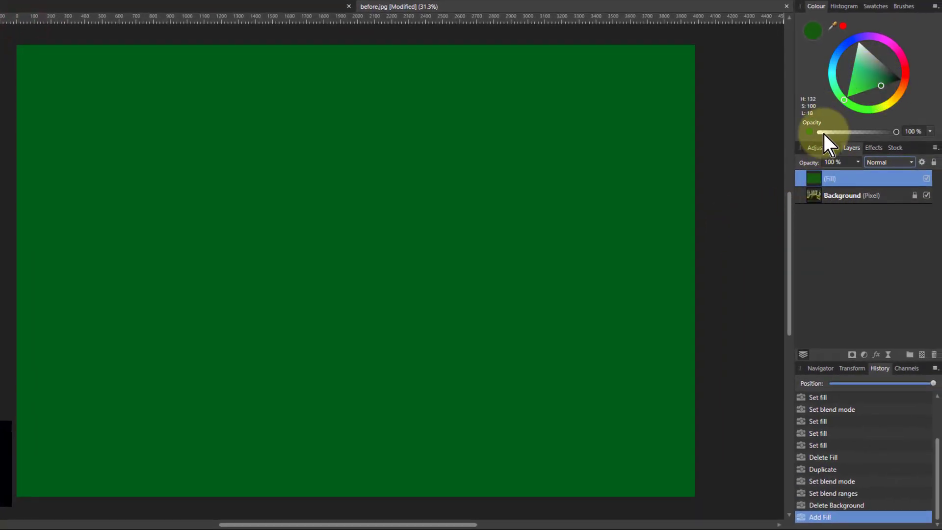
pyautogui.click(881, 163)
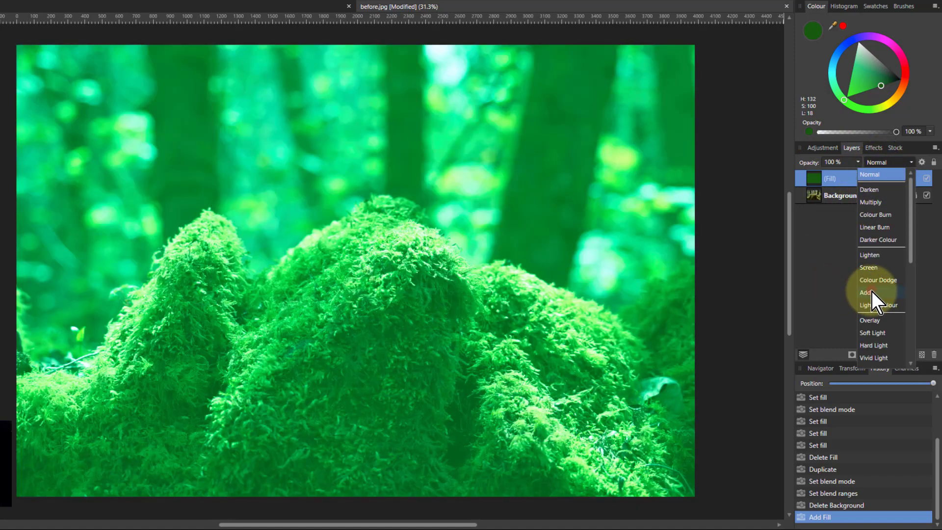
pyautogui.click(871, 291)
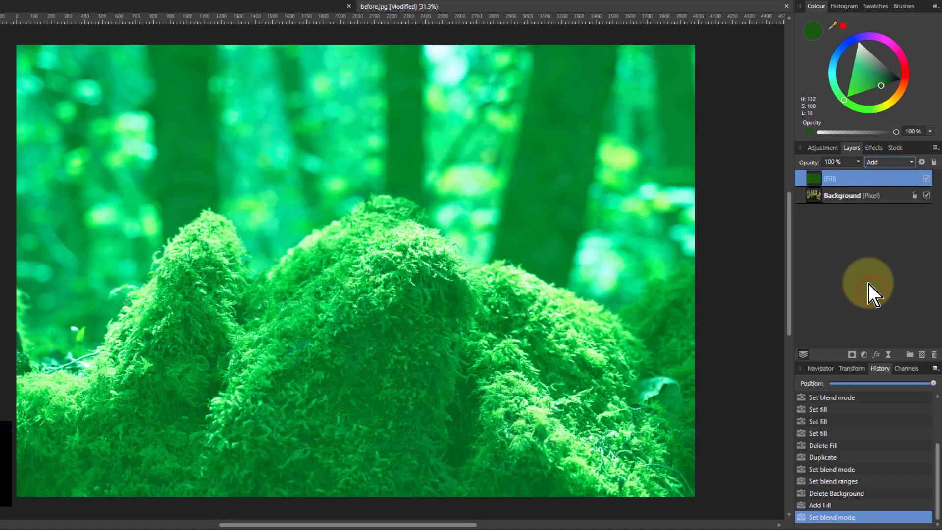
# - Adjust the fill colour to a very dark red-brown, giving the photo a warm golden-brown tint
pyautogui.click(882, 83)
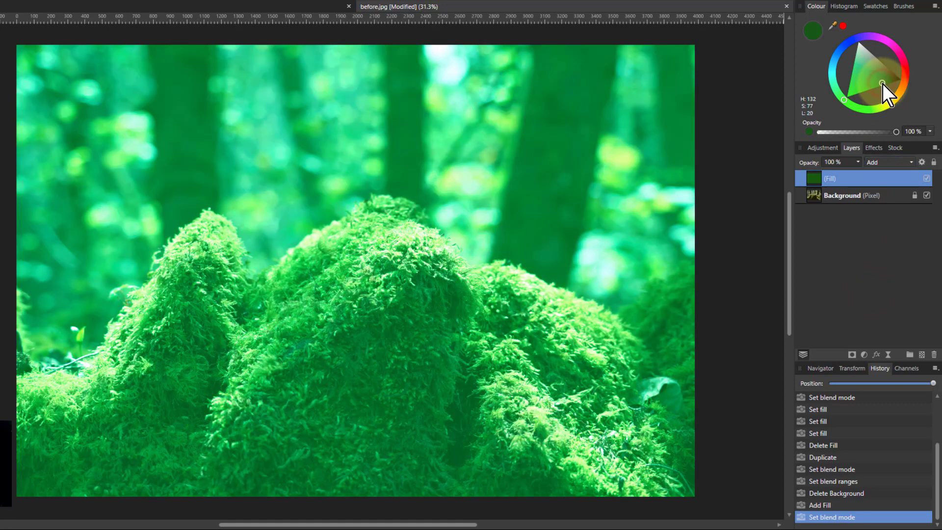
pyautogui.moveTo(883, 84); pyautogui.dragTo(847, 98)
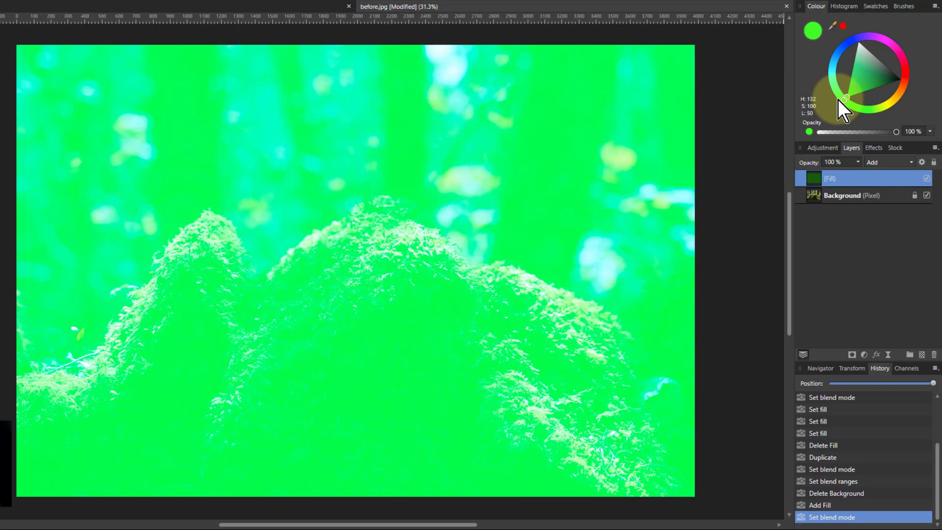
pyautogui.moveTo(838, 99); pyautogui.dragTo(913, 94)
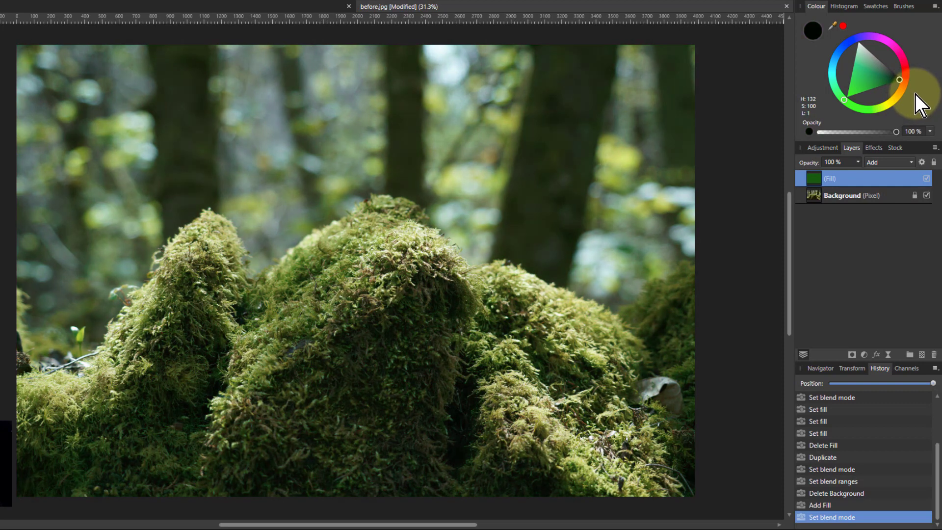
pyautogui.moveTo(918, 94); pyautogui.dragTo(915, 98)
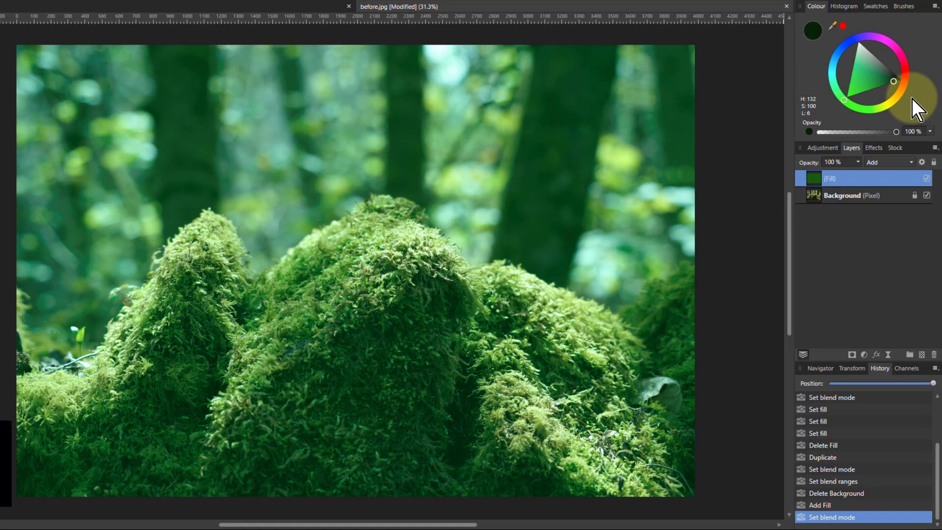
pyautogui.moveTo(912, 98); pyautogui.dragTo(895, 101)
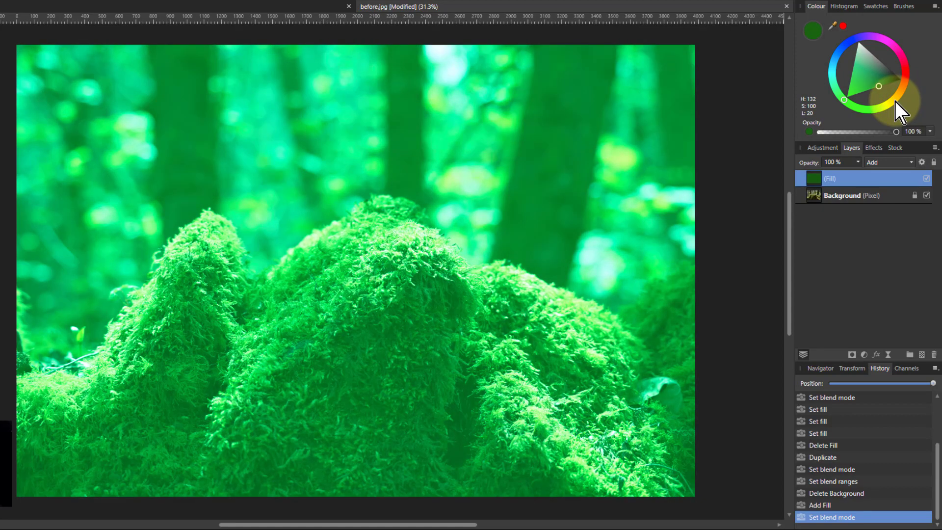
pyautogui.moveTo(895, 100); pyautogui.dragTo(910, 75)
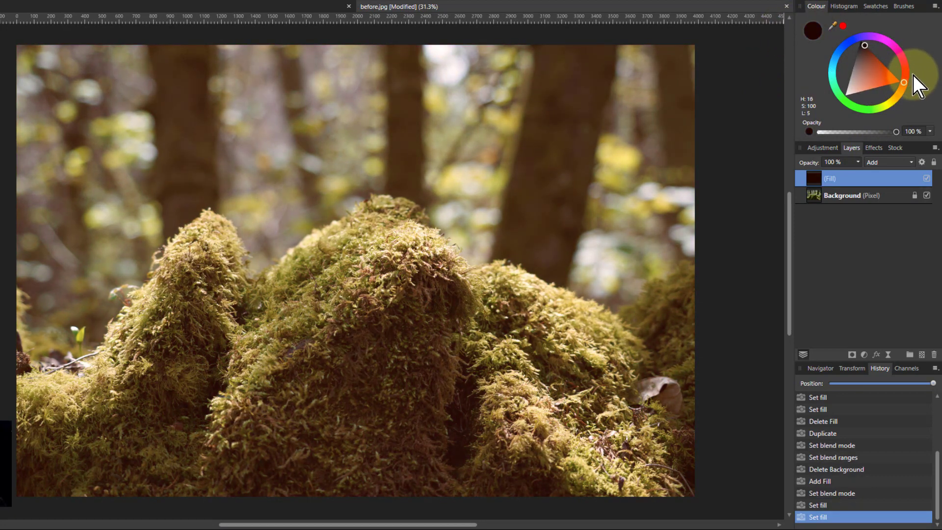